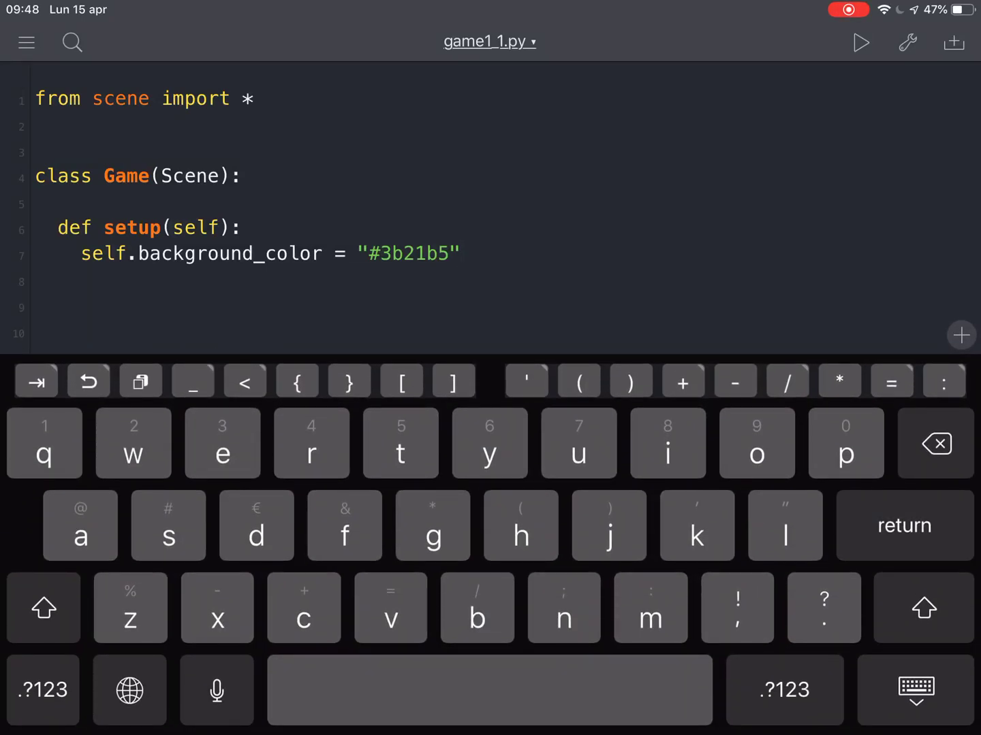
type("ground ")
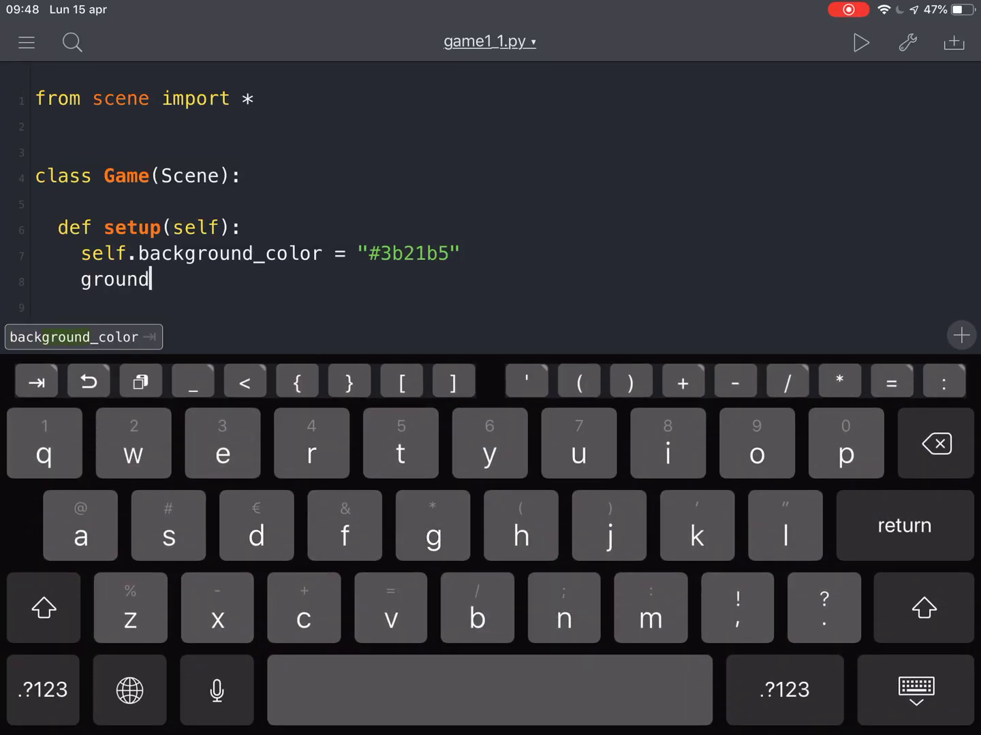
type("= ")
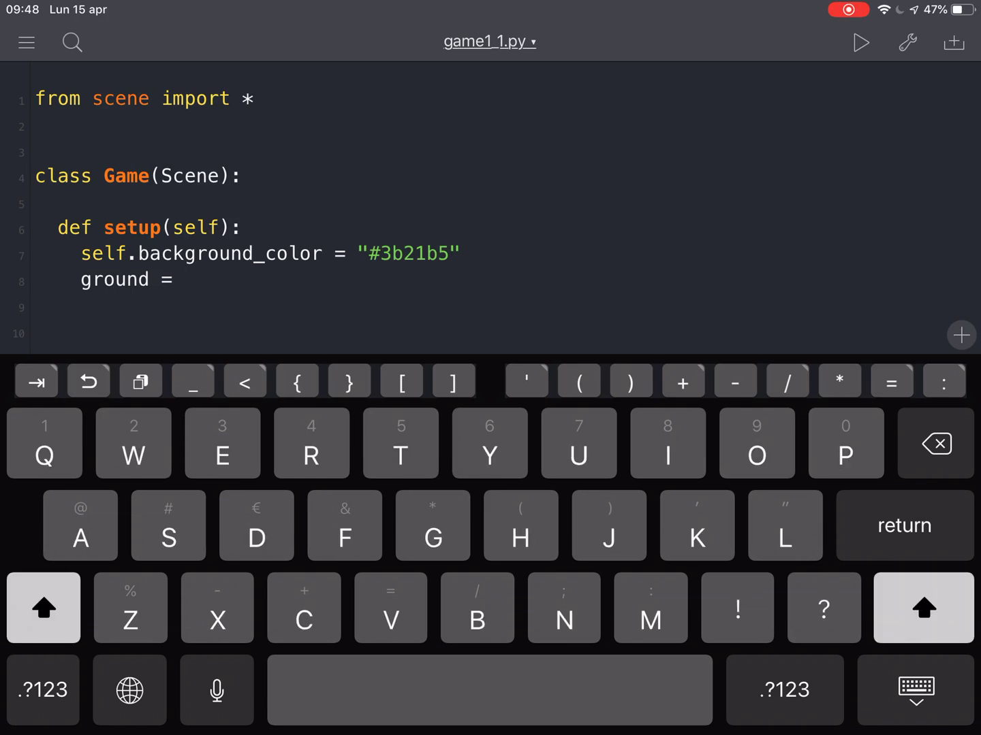
type("Node(")
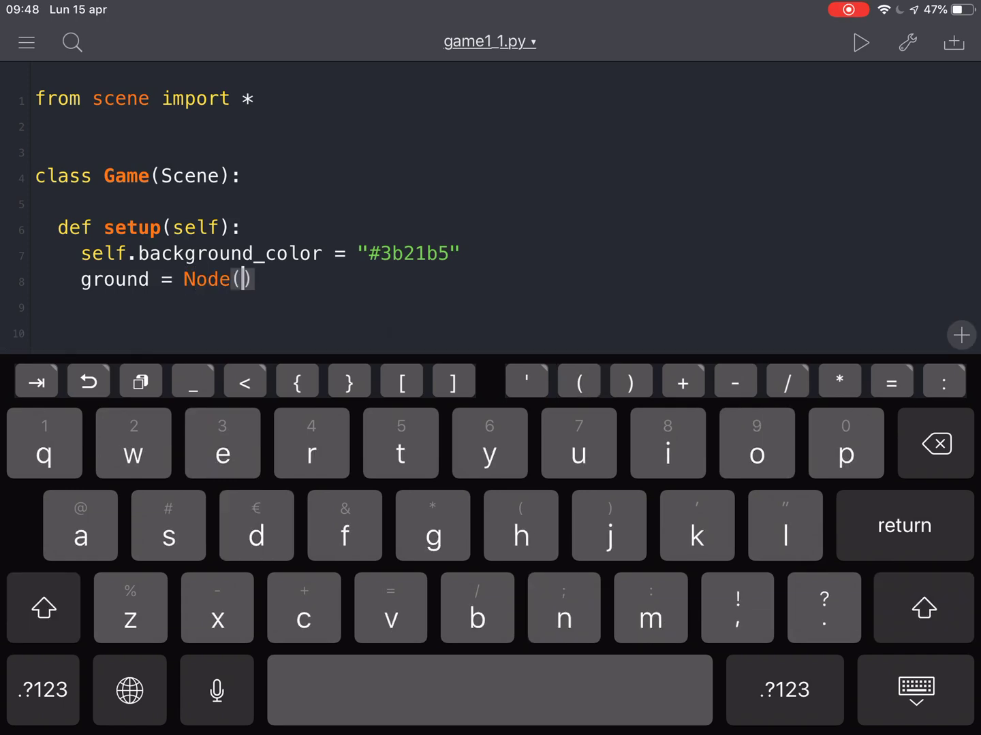
type("pare")
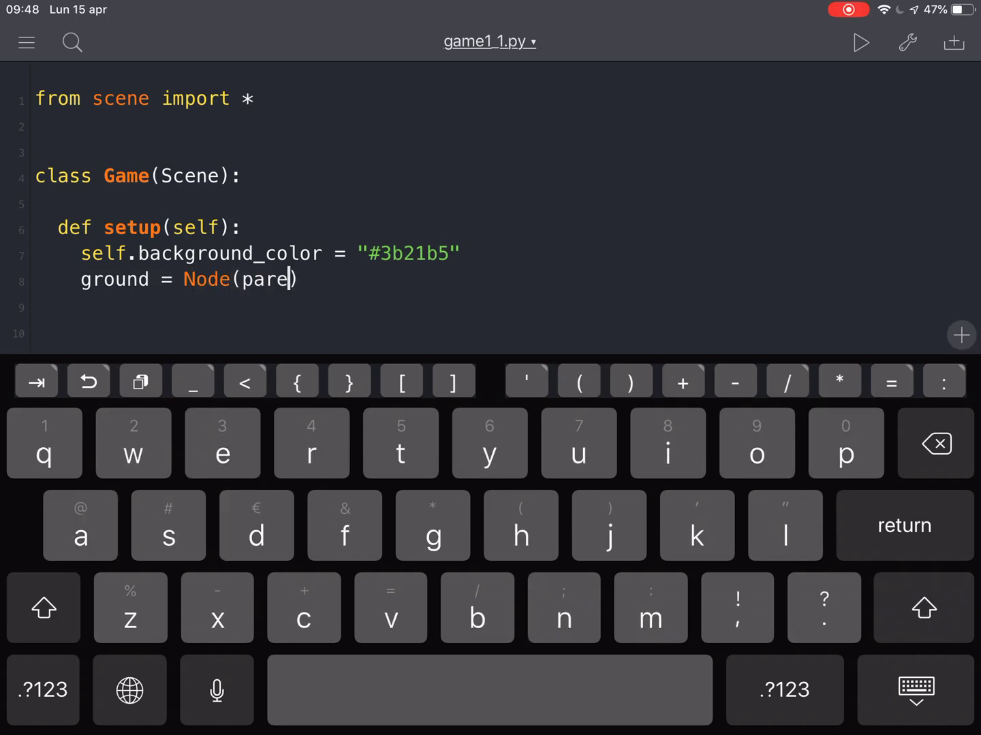
type("nt=sel")
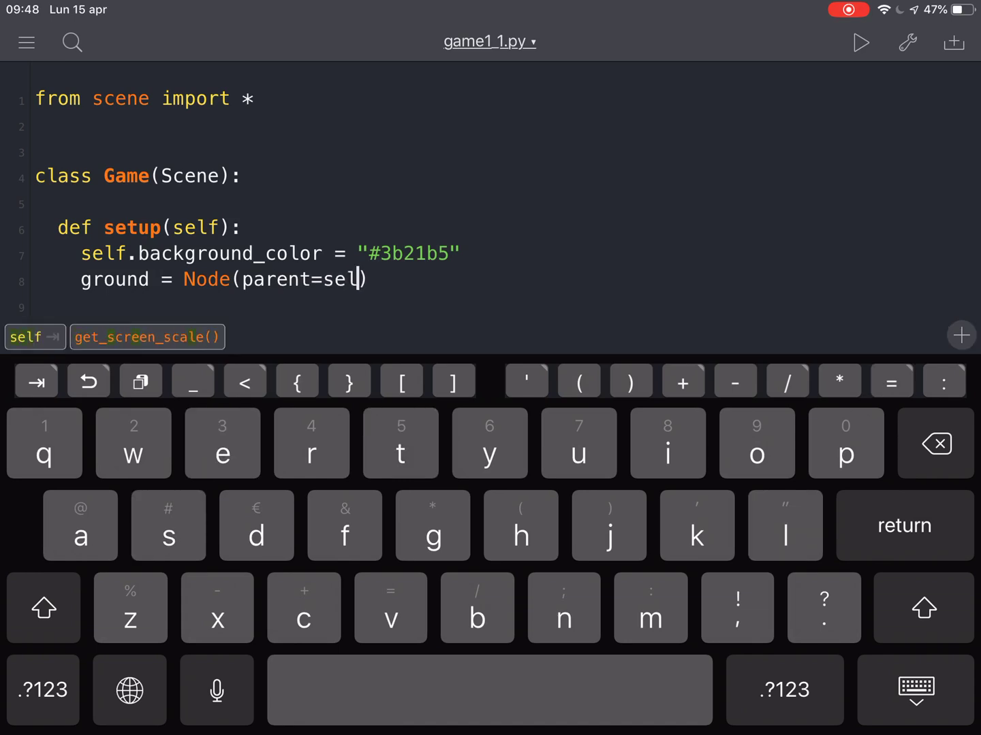
type("f)")
Add 'ground = Node(parent=self)' and 'x = 0' lines to setup.
key("Return")
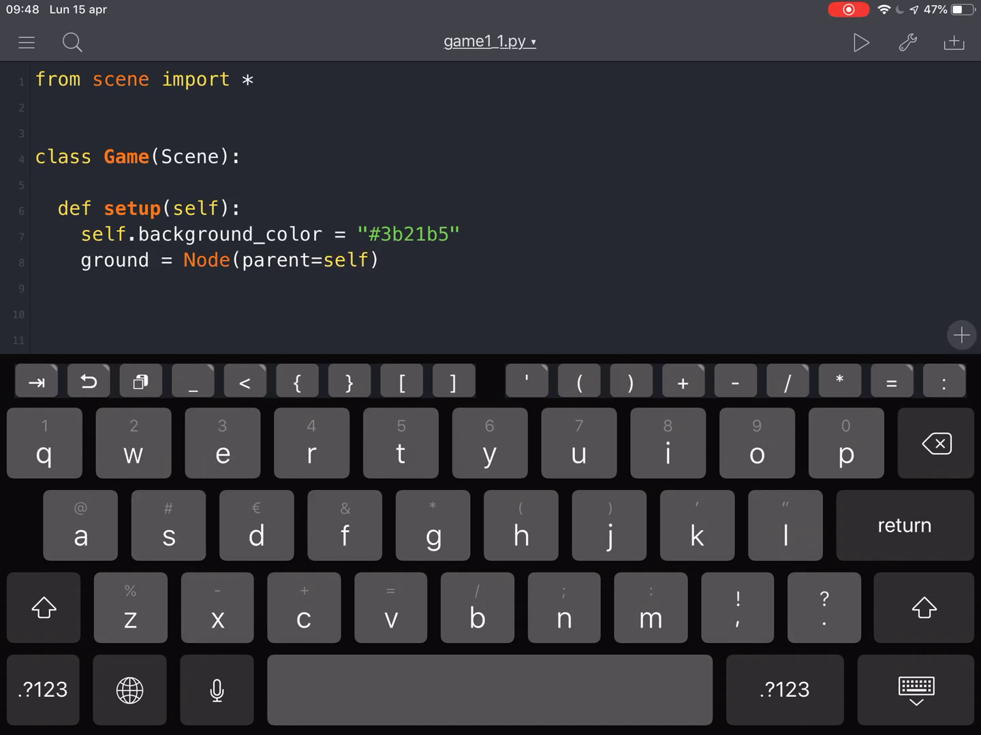
type("x ")
type("=")
type("0")
key("Return")
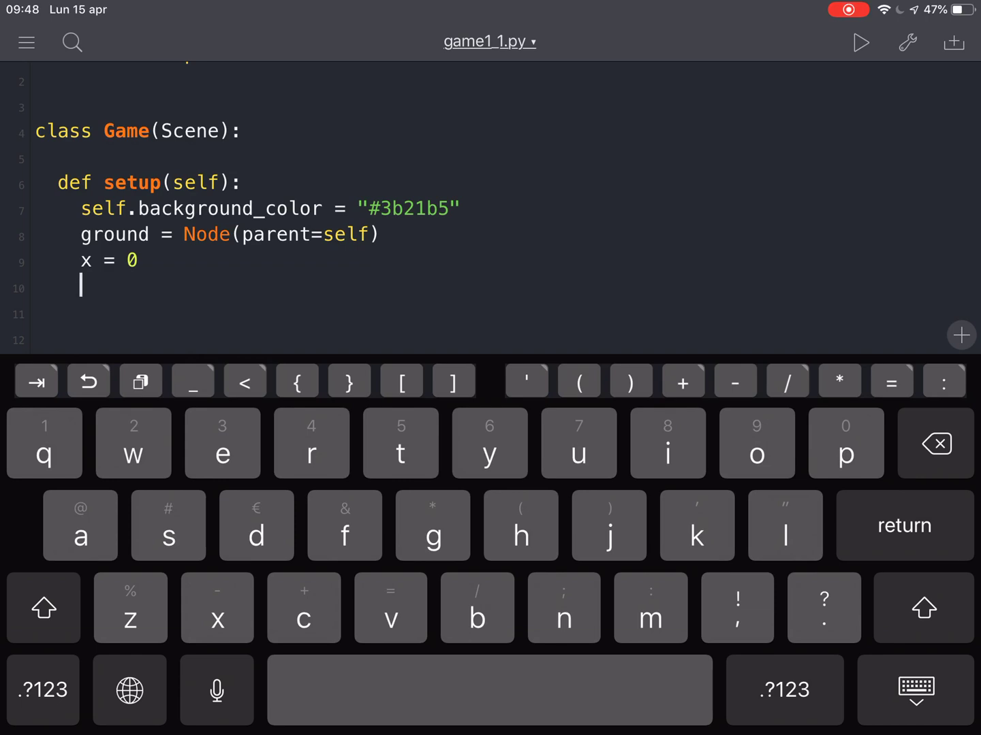
type("while ")
type("x ")
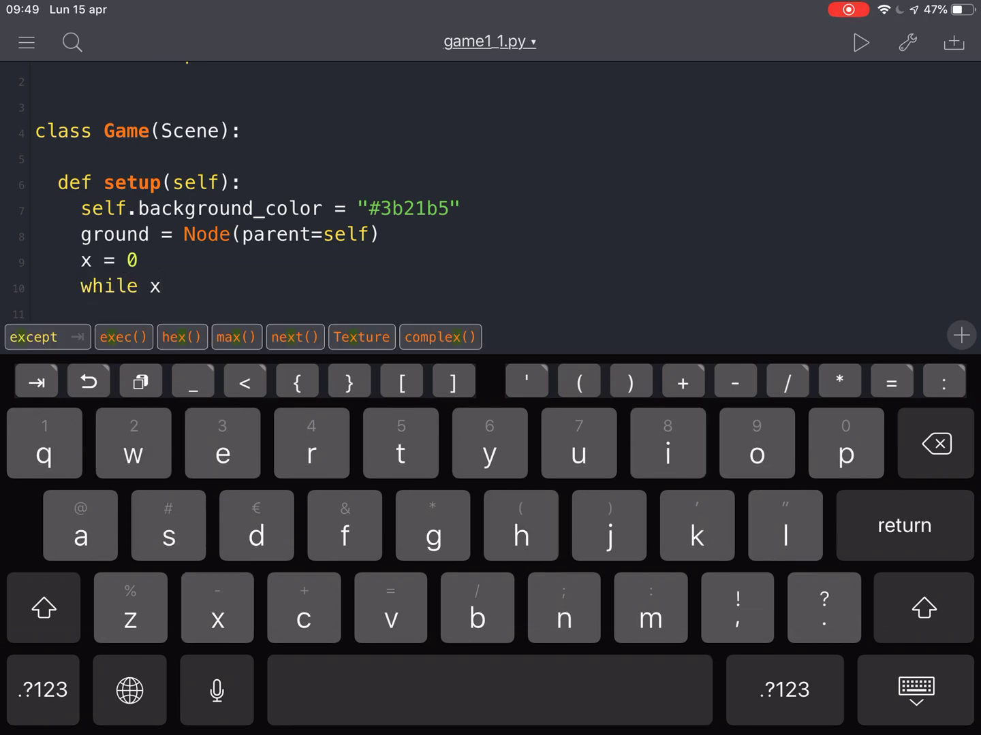
type("<= ")
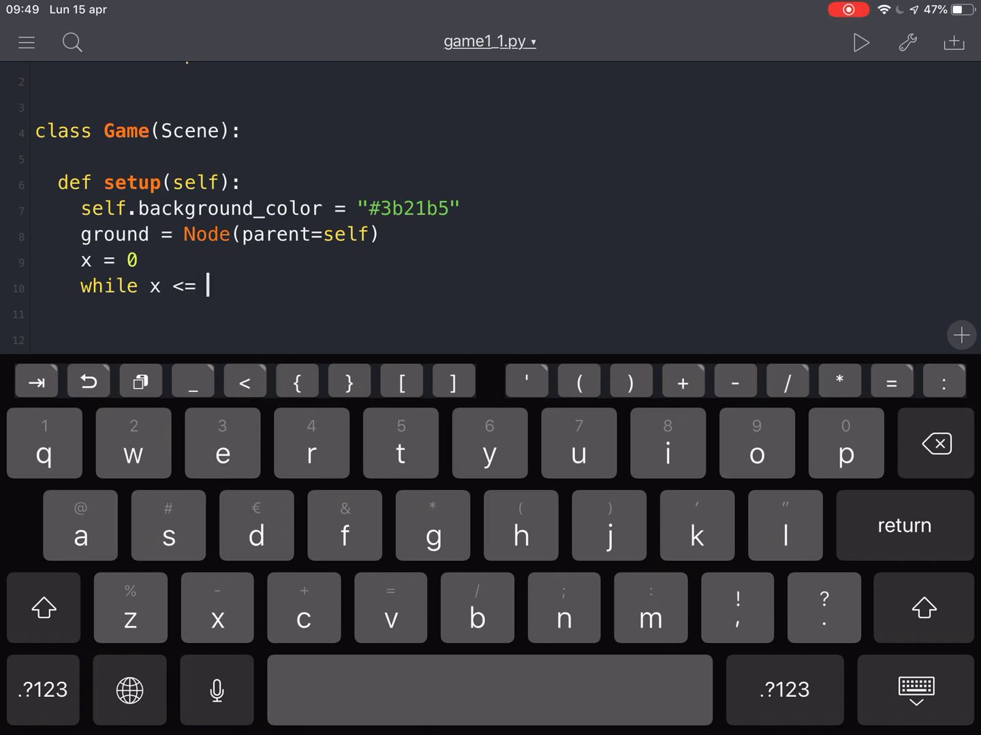
type("self")
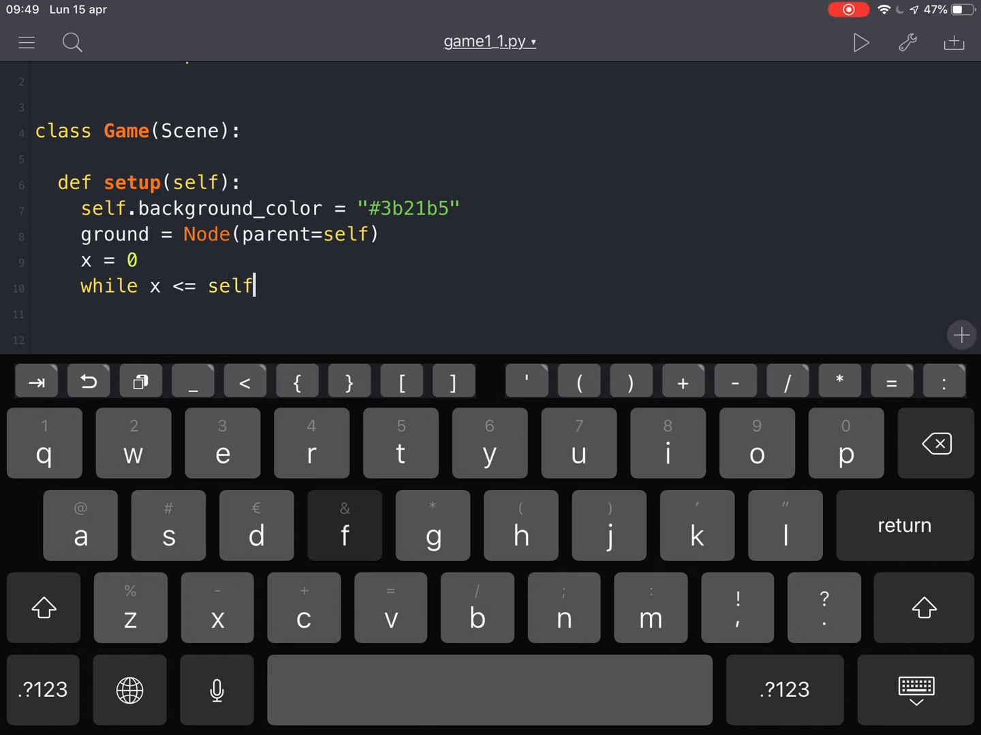
type(".size.")
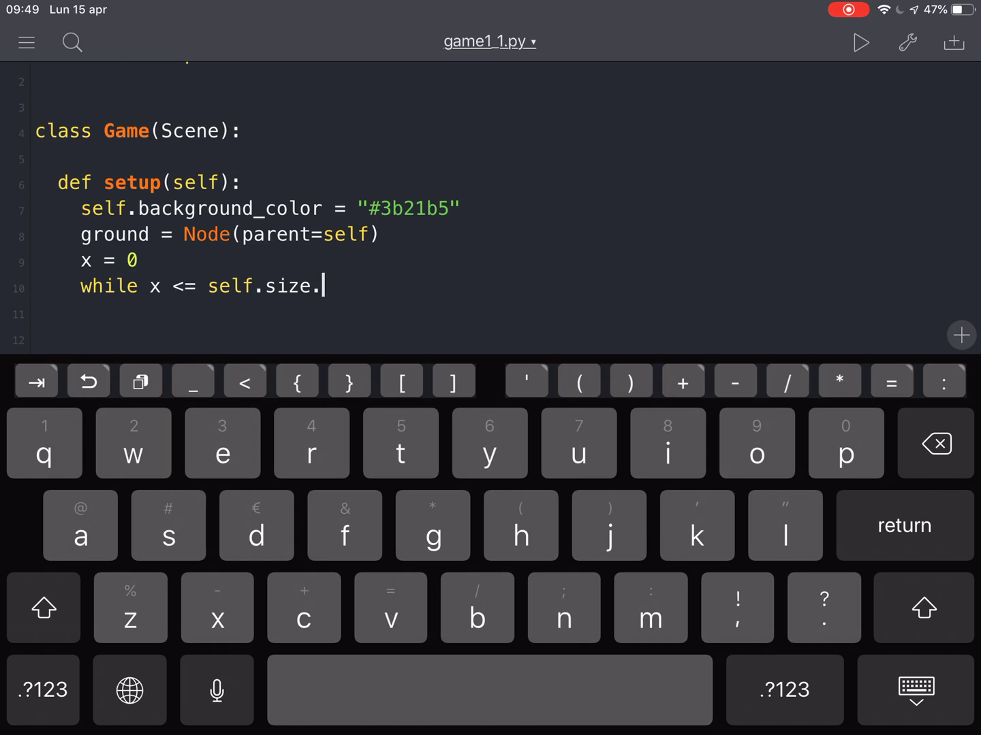
type("w")
type("+")
type("64")
Type the loop header 'while x <= self.size.w +64' and bring up the colon.
left_click(785, 689)
type(":")
On the indented loop line, write tile = SpriteNode('plf:Ground_Dirt').
key("Return")
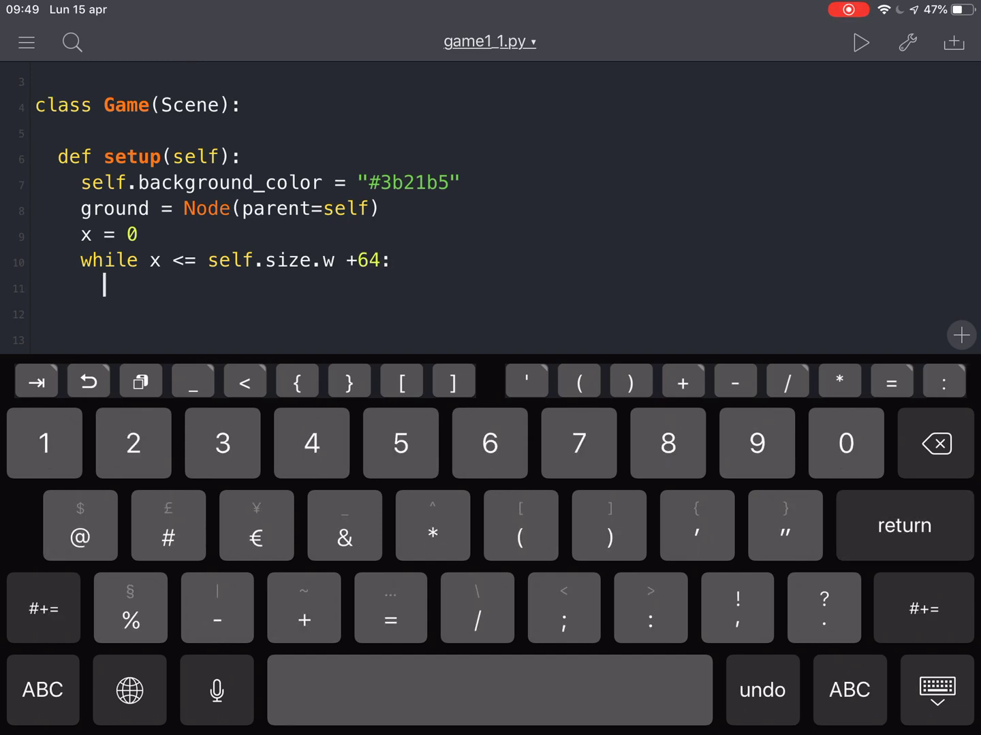
left_click(849, 689)
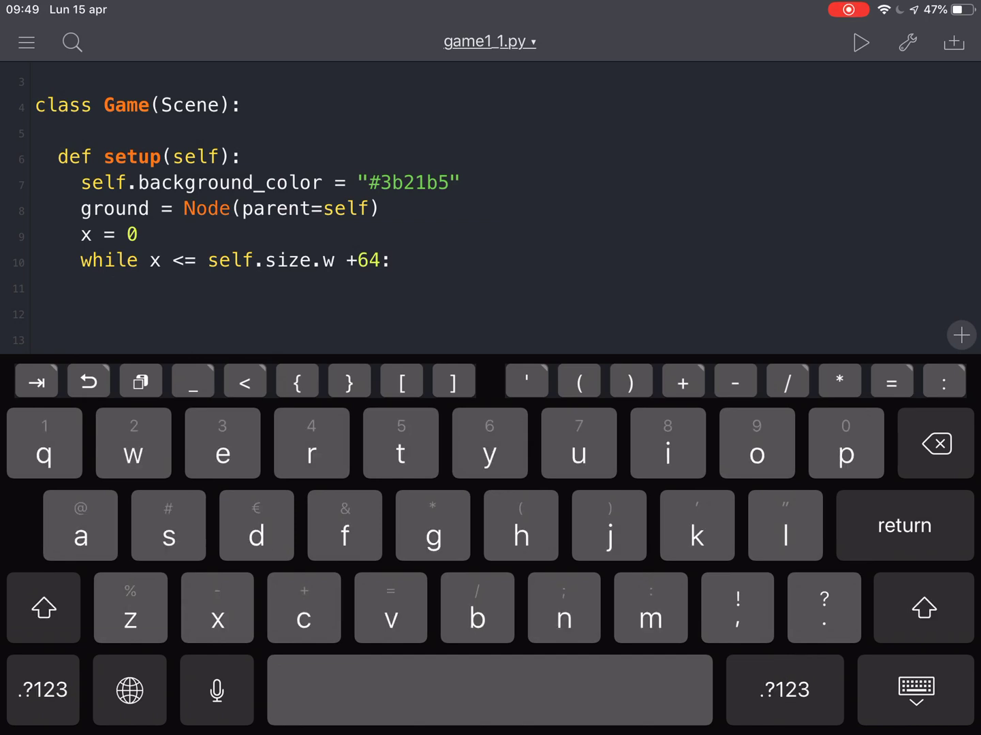
type("tile ")
type("= ")
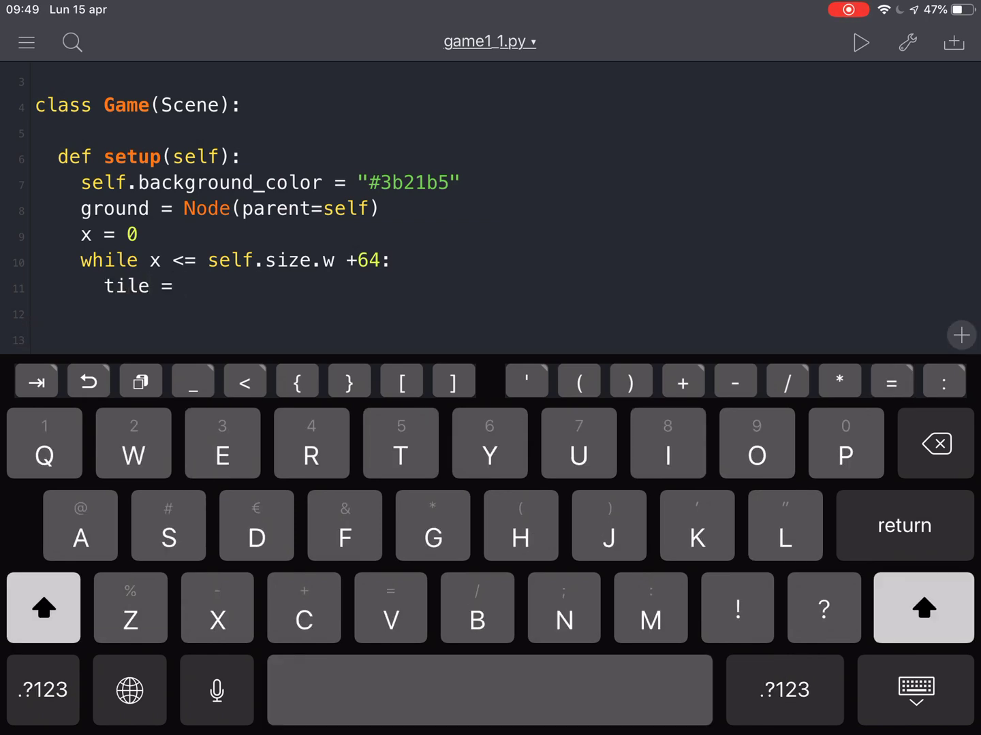
type("Sprite")
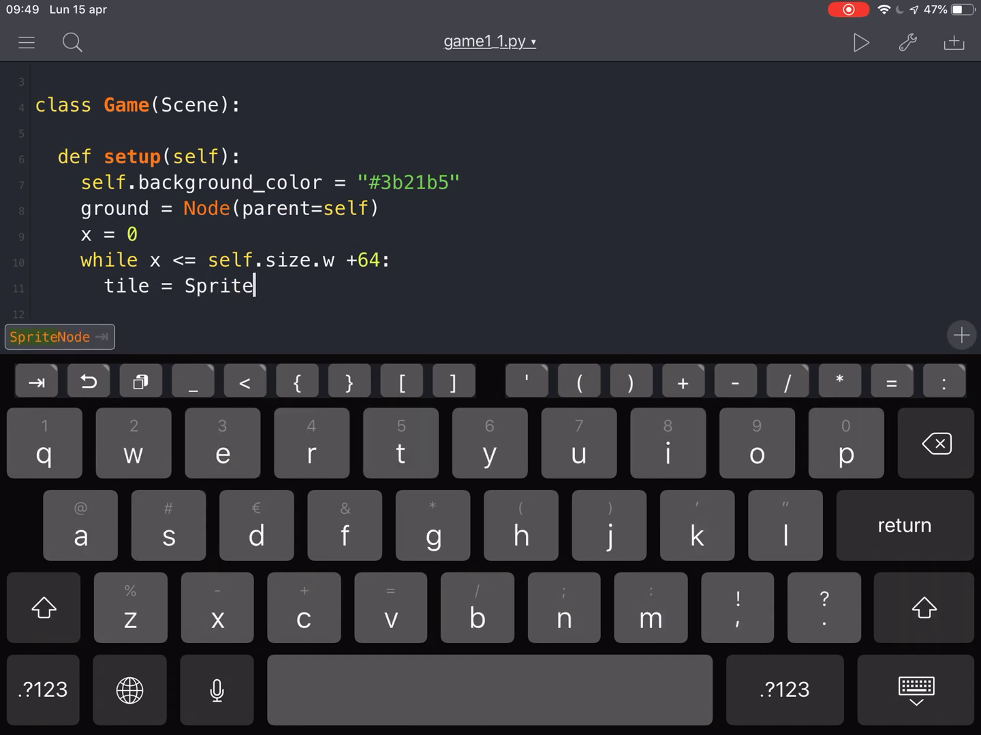
type("Node")
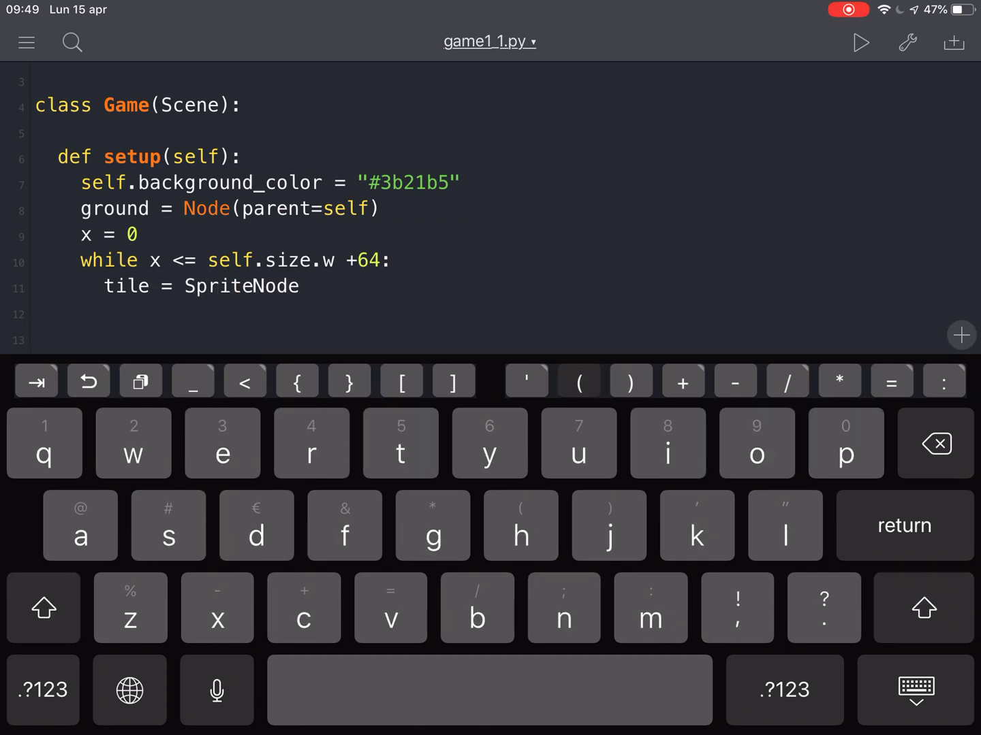
type("('")
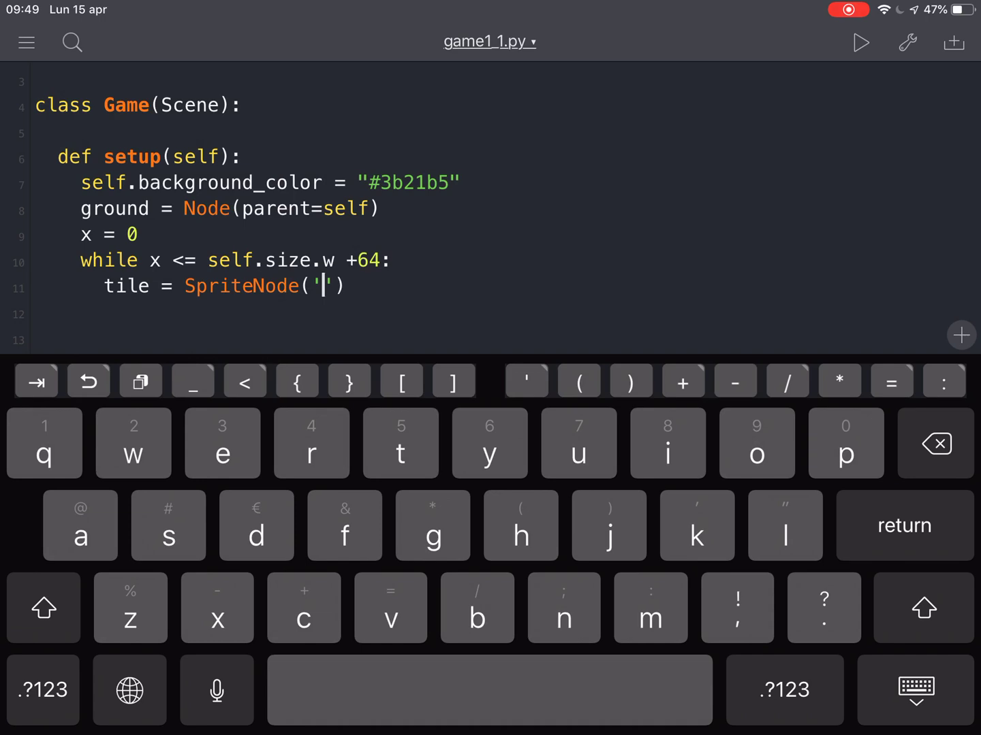
type("pl")
type("f;")
key("BackSpace")
type(":")
type("G")
type("round")
left_click(785, 689)
left_click(43, 608)
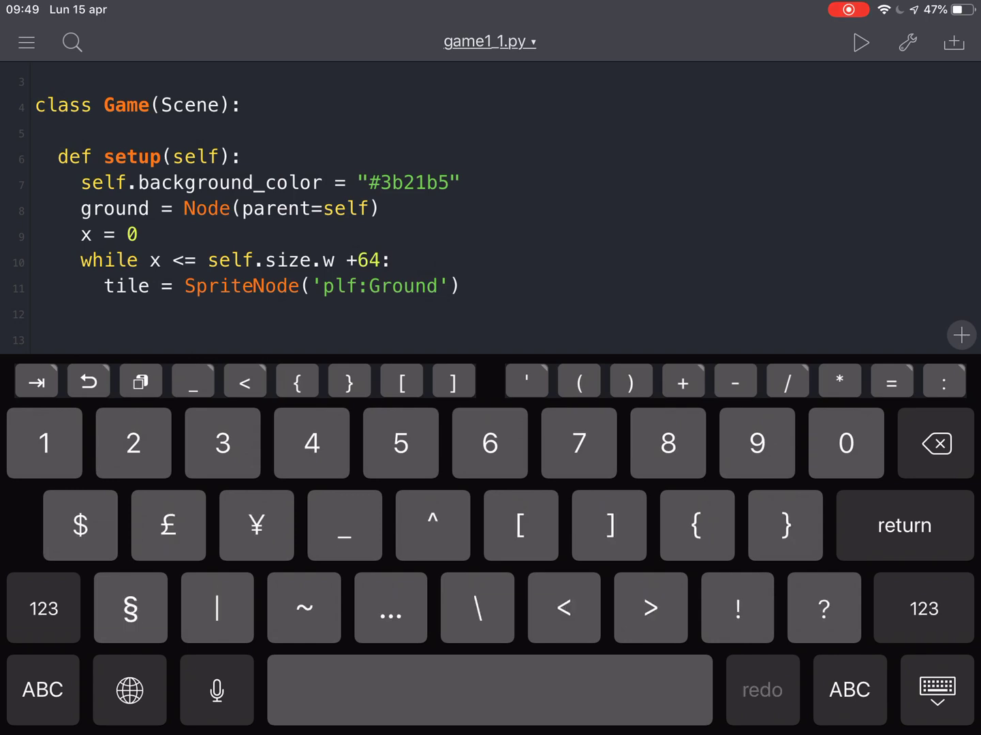
type("_")
left_click(848, 690)
type("Dirt")
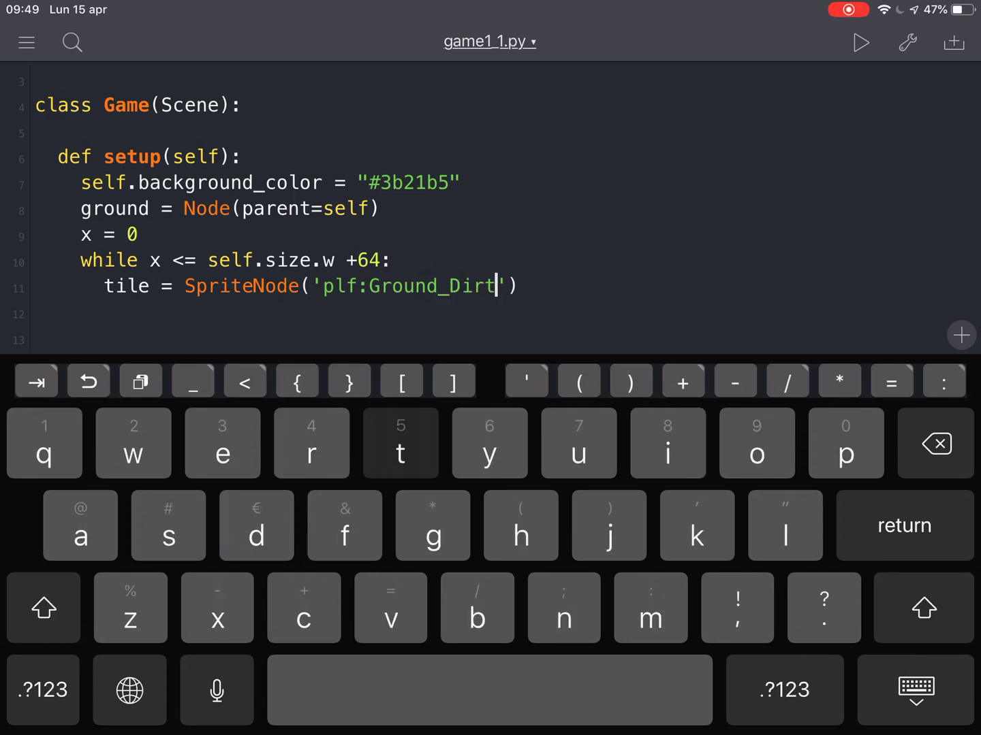
Try Ground_Grass from the Images picker, revert to Ground_Dirt, and add a comma.
left_click(480, 253)
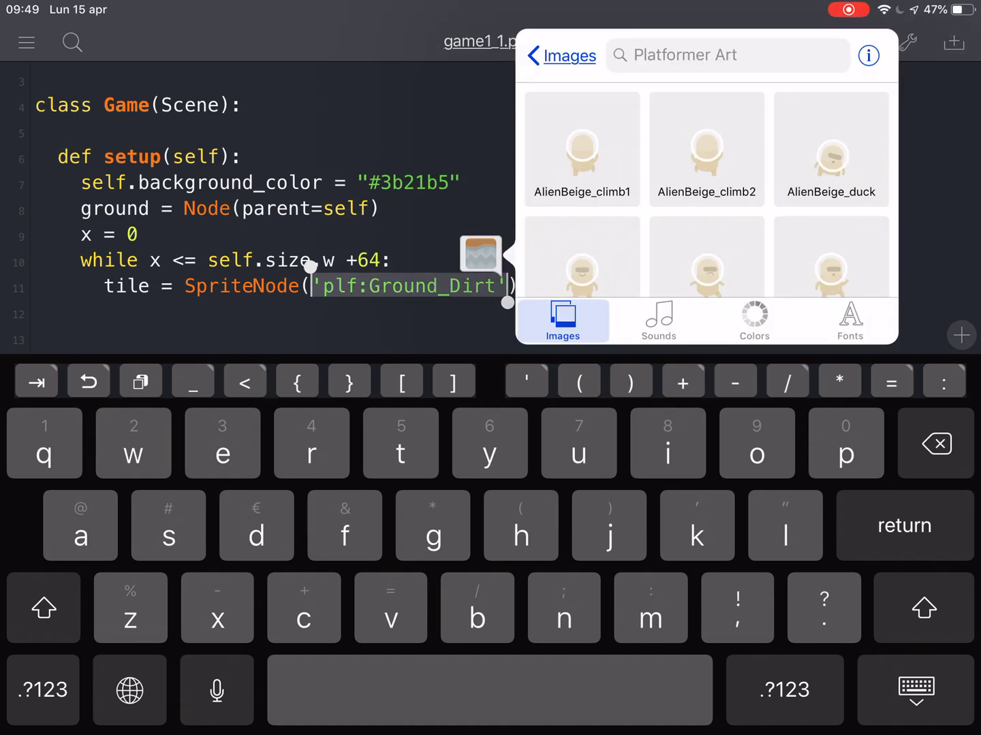
scroll(704, 192, "down", 3)
scroll(705, 191, "down", 3)
scroll(705, 191, "down", 3)
scroll(705, 192, "down", 3)
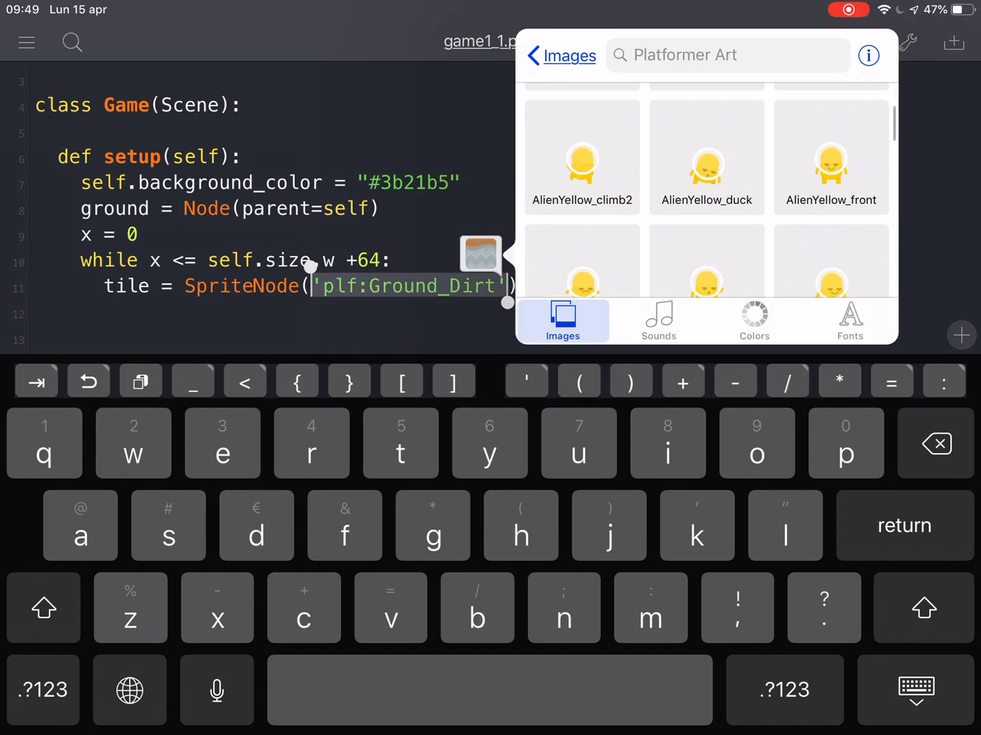
scroll(705, 192, "down", 3)
scroll(705, 191, "down", 3)
scroll(704, 192, "down", 3)
scroll(705, 191, "down", 5)
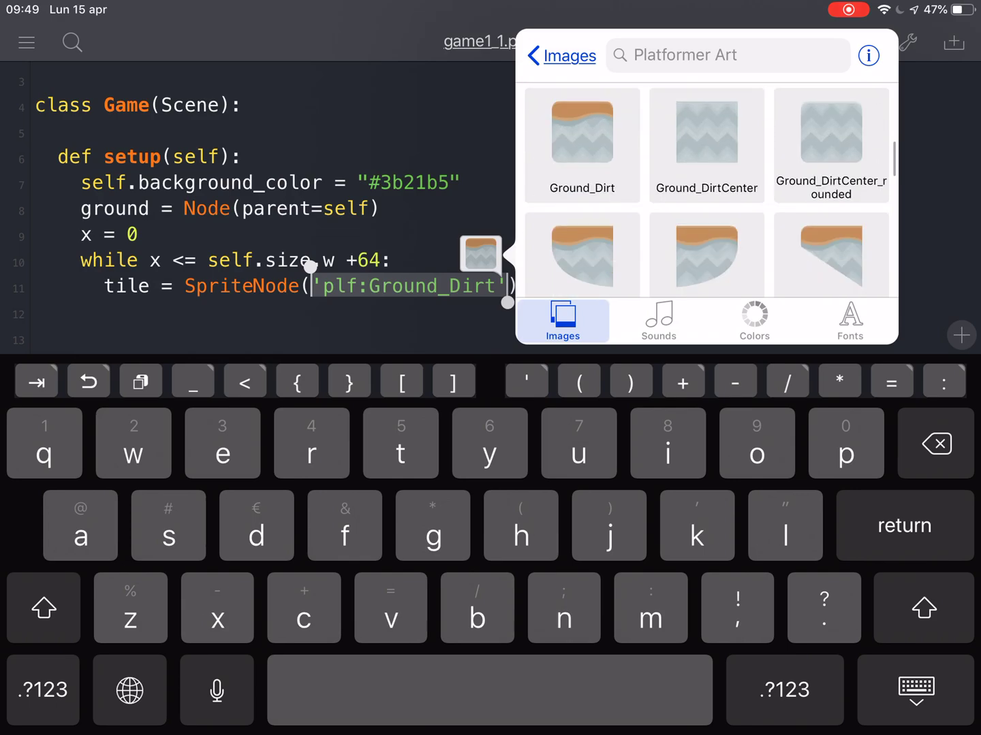
scroll(705, 191, "down", 2)
left_click(581, 149)
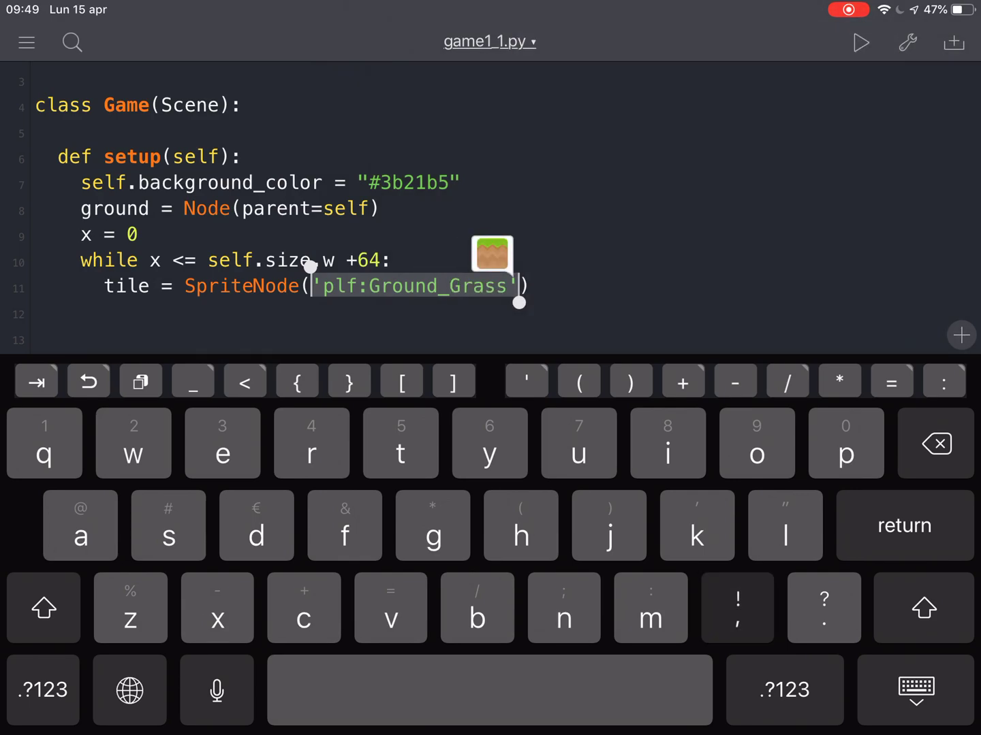
type(",")
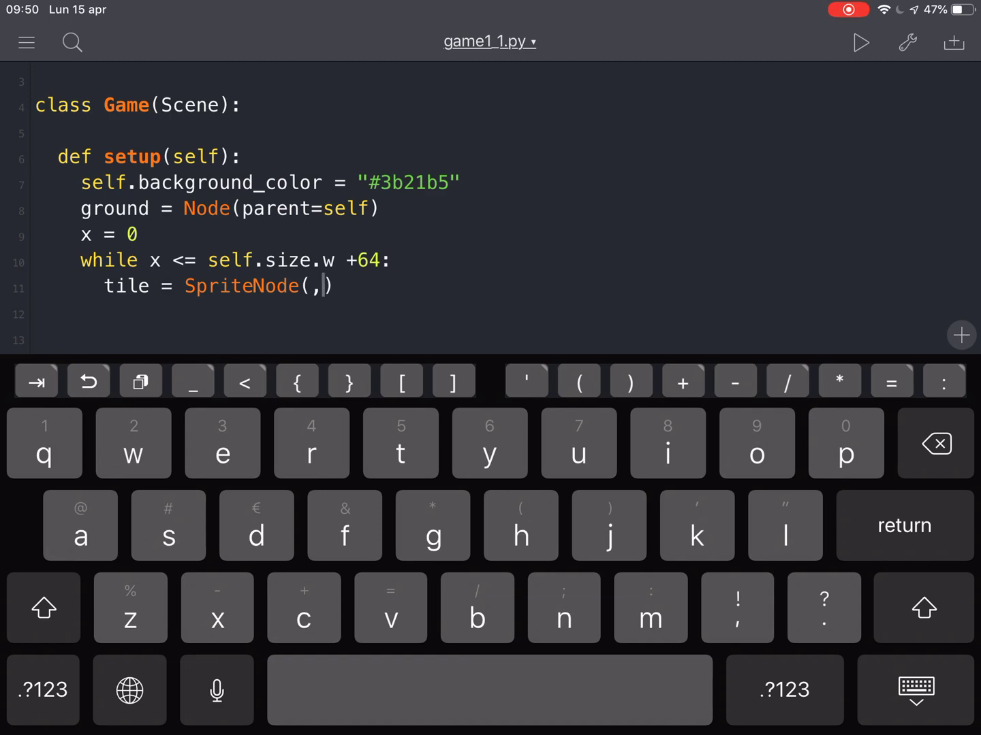
key("ctrl+z")
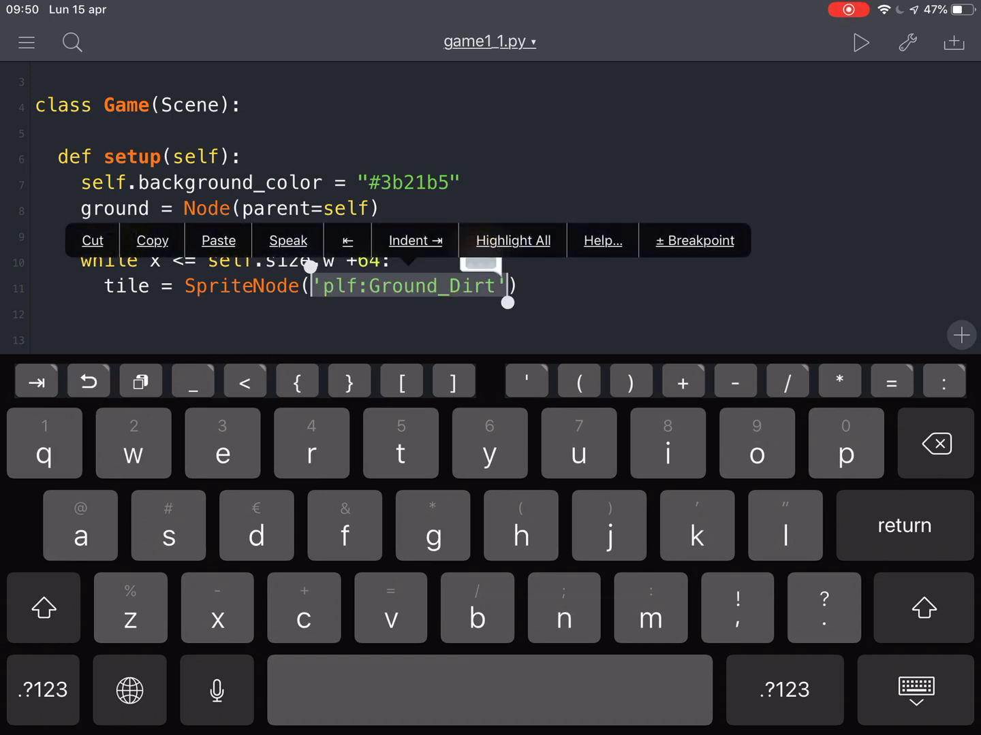
left_click(508, 286)
type(", ")
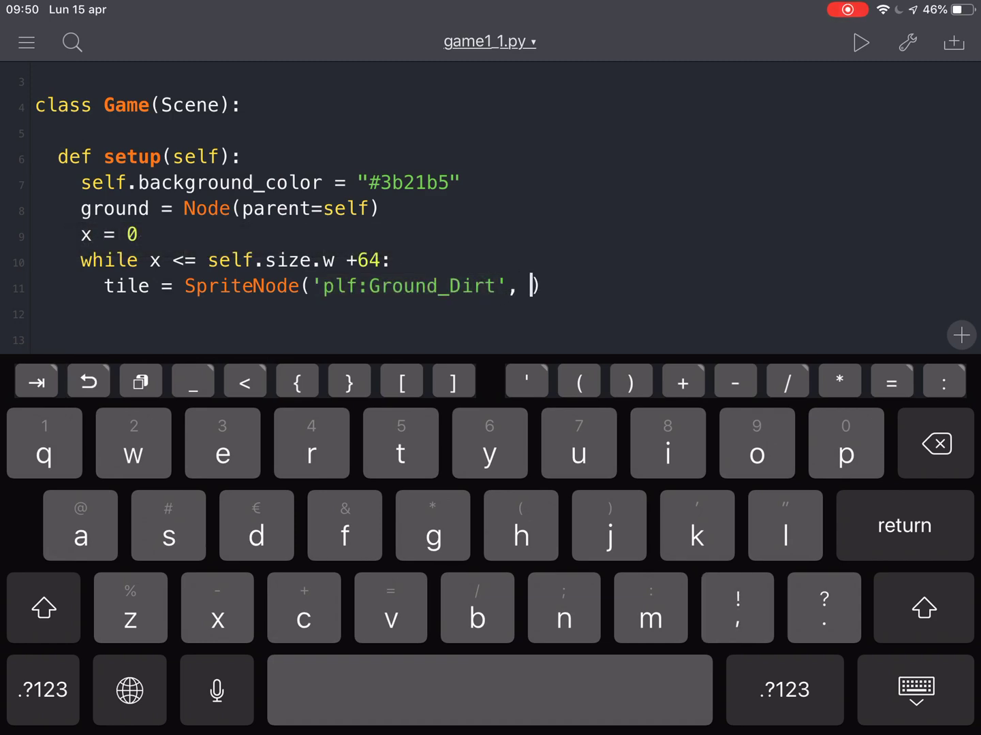
type("positio")
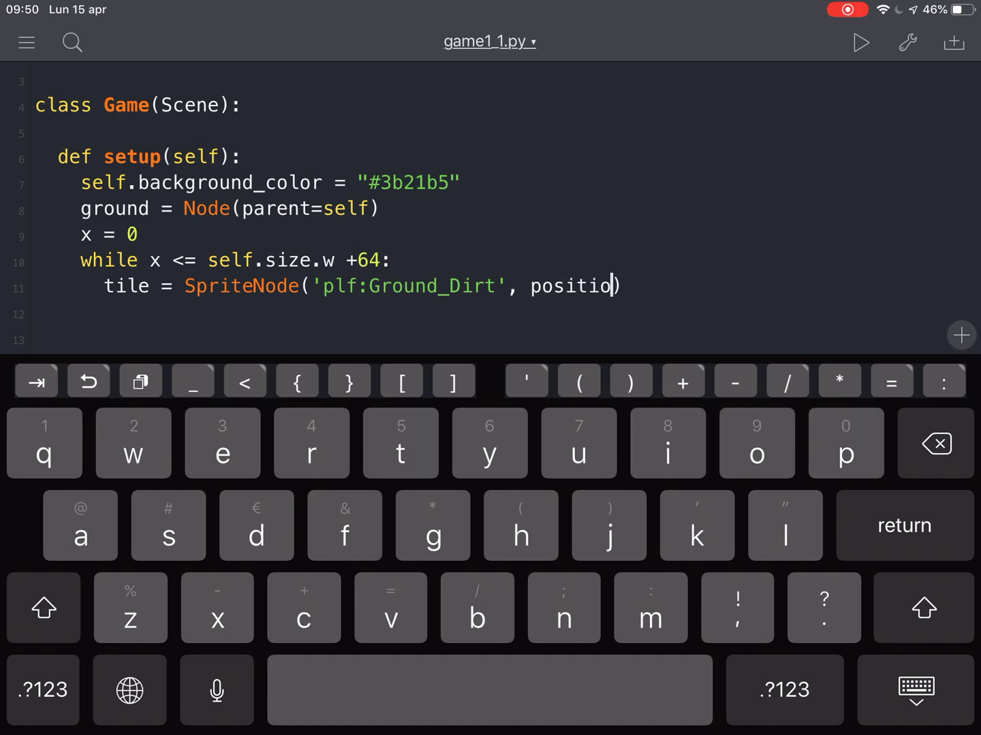
type("n=")
type("(x,")
type("10")
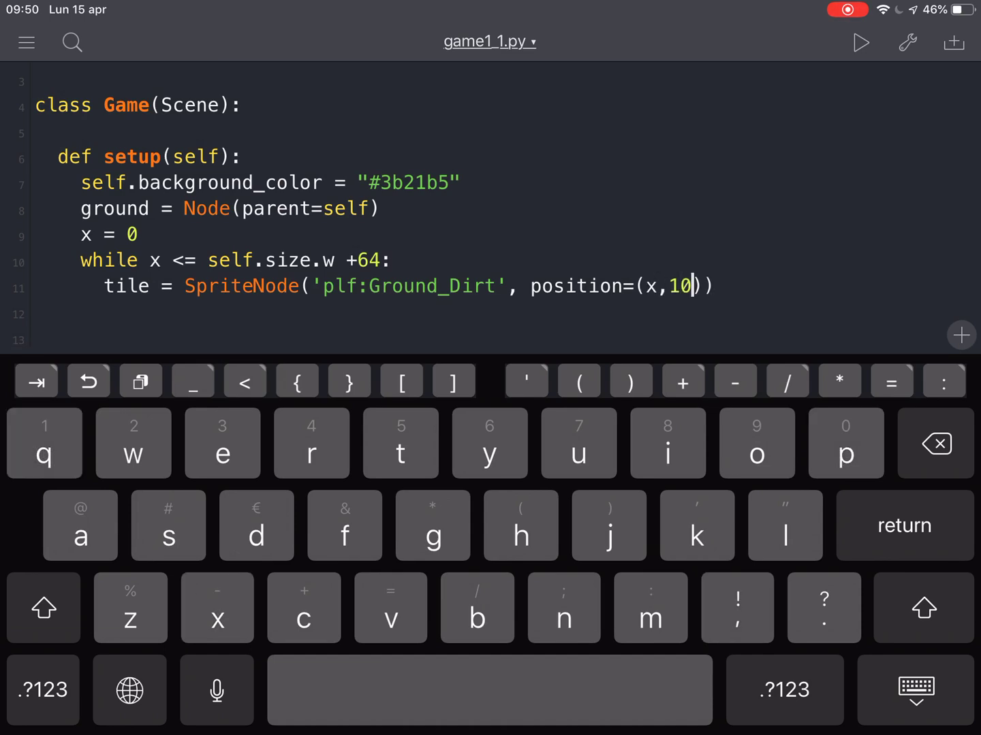
type("))")
Give tiles position=(x,10), add x += 64, and write ground.add_child(tile).
key("Return")
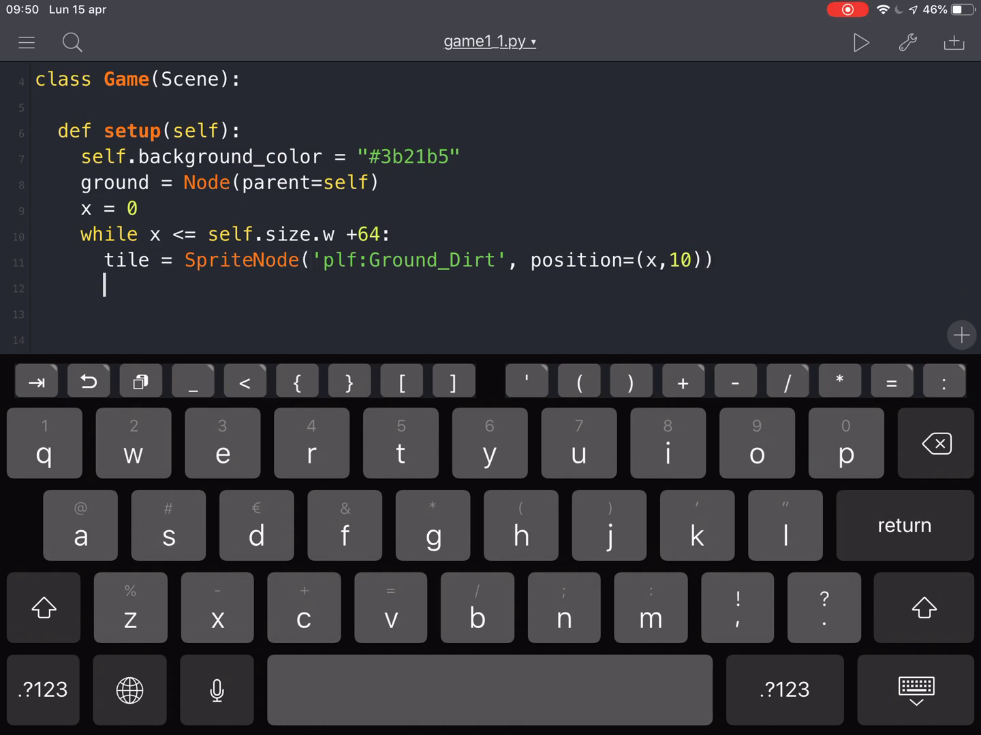
key("Return")
type("x")
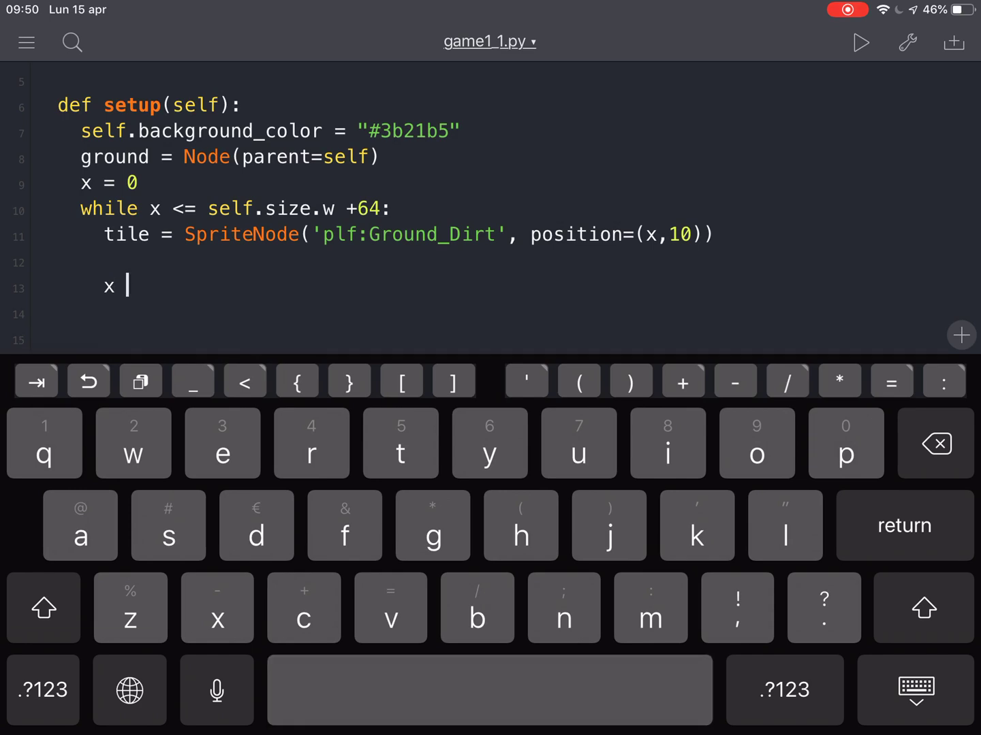
type(" +")
type("=")
type(" 6")
type("4")
type("gr")
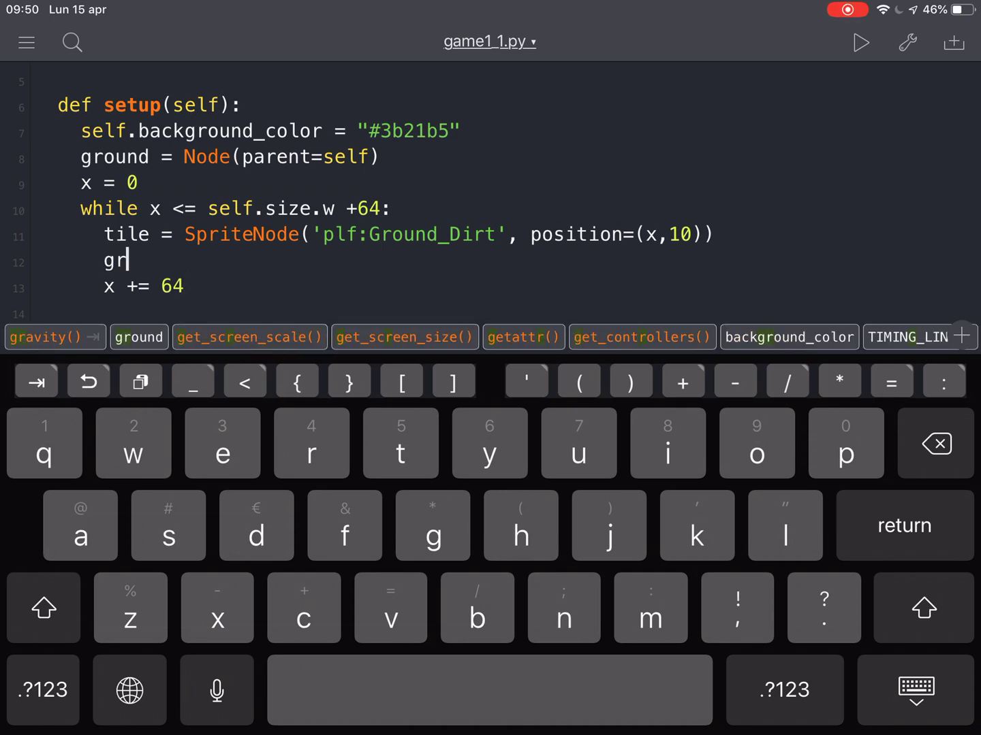
type("ound")
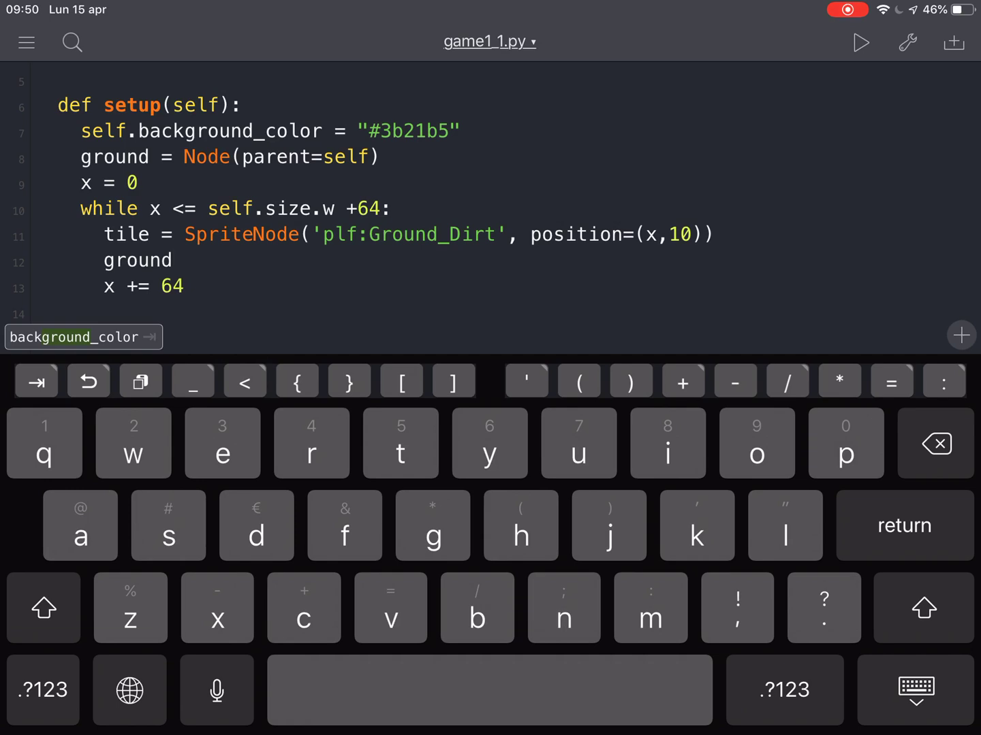
type(".")
left_click(53, 337)
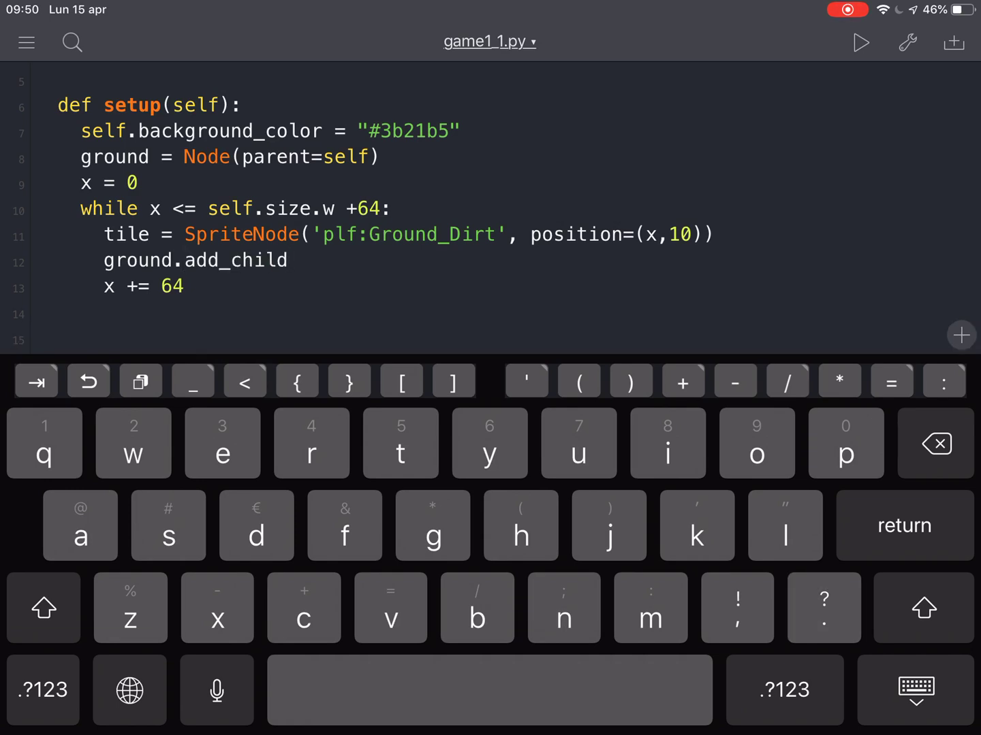
type("(ti")
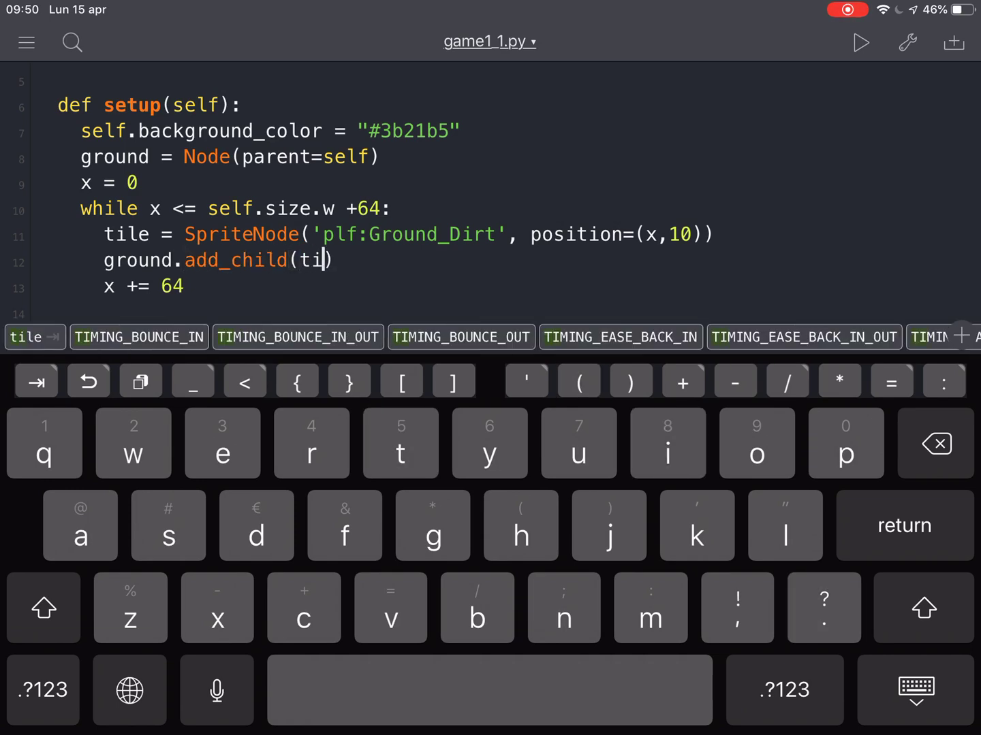
type("le")
left_click(916, 690)
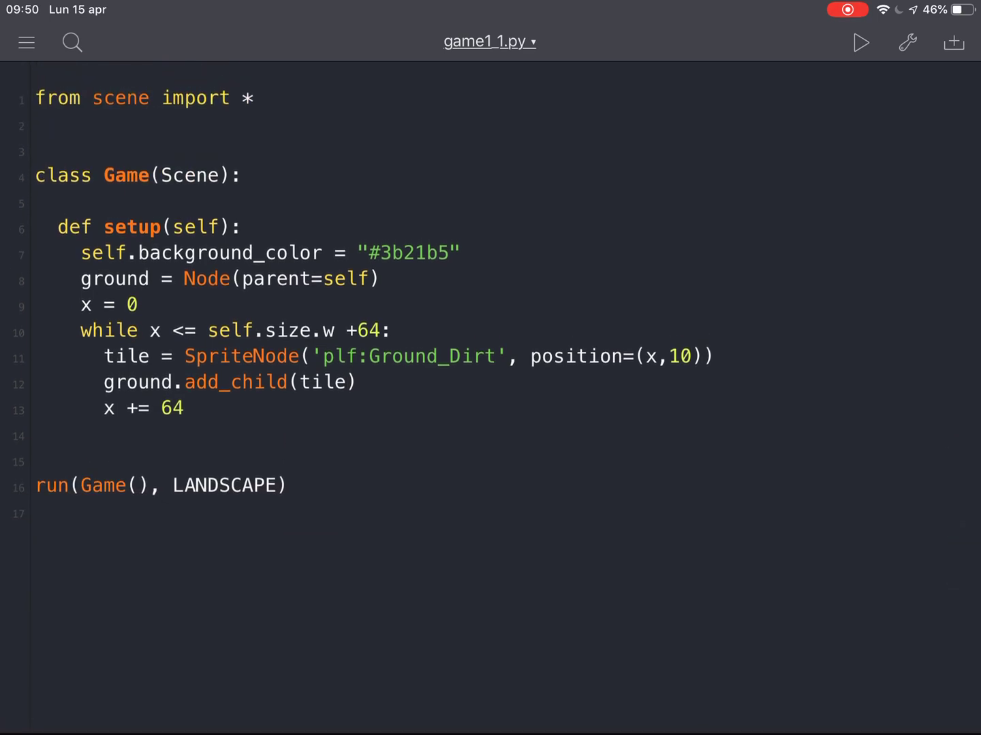